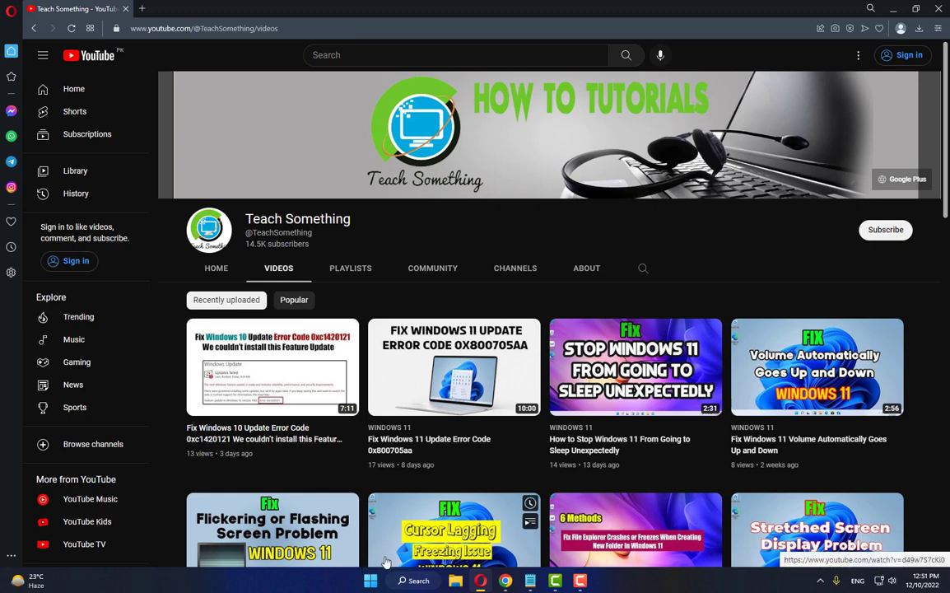
- Run the Windows Update troubleshooter from the Windows system settings and close it once it completes
click(369, 581)
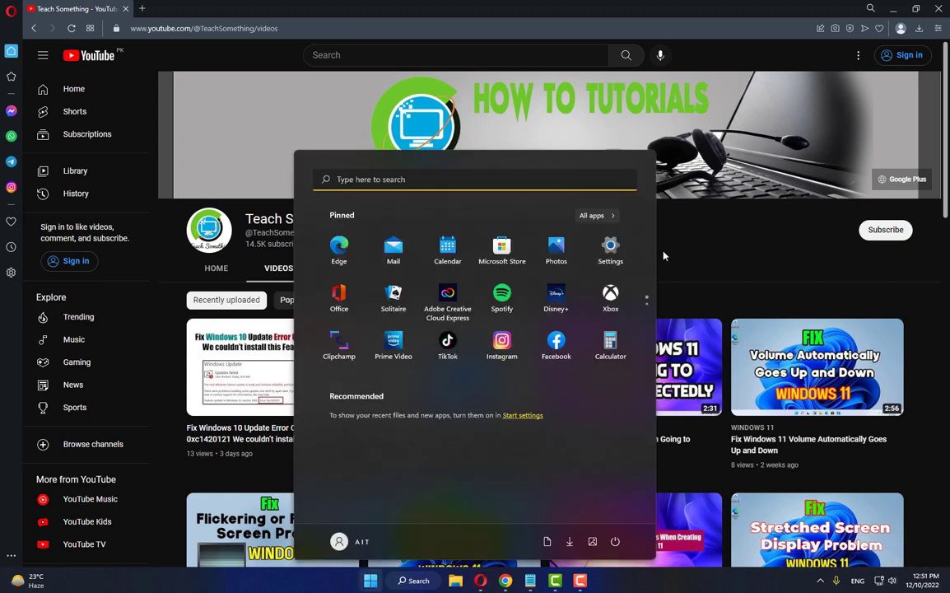
click(624, 255)
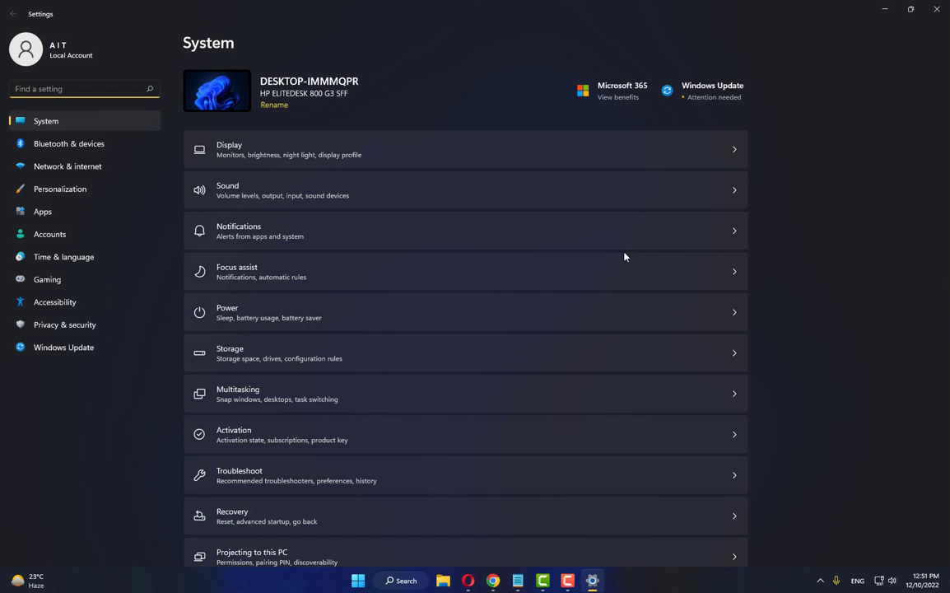
click(239, 486)
click(244, 189)
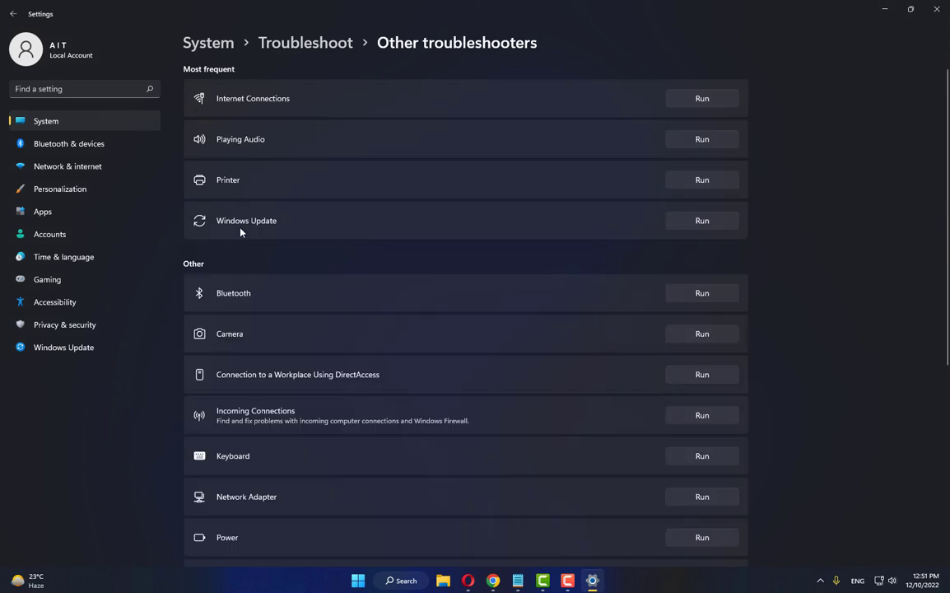
click(706, 224)
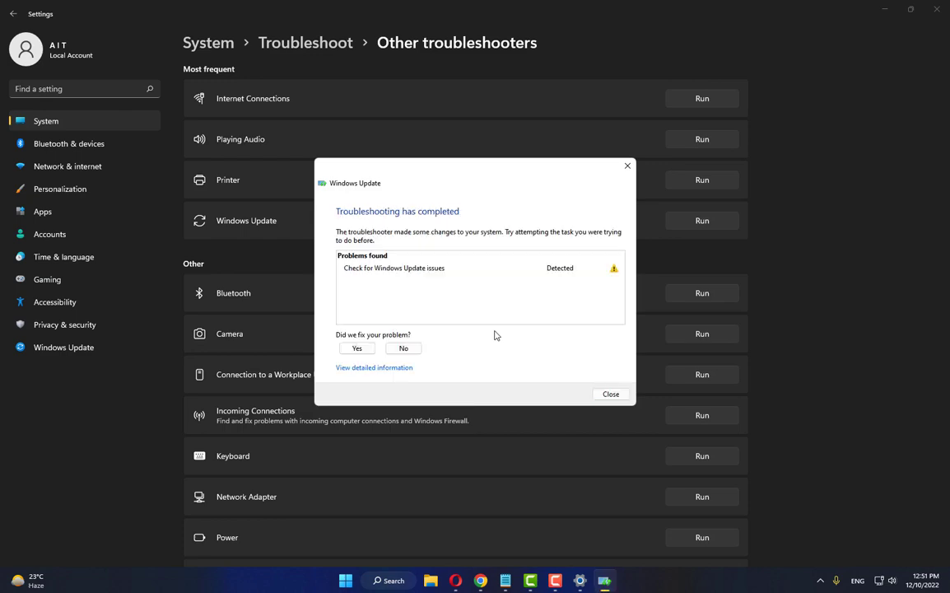
click(609, 393)
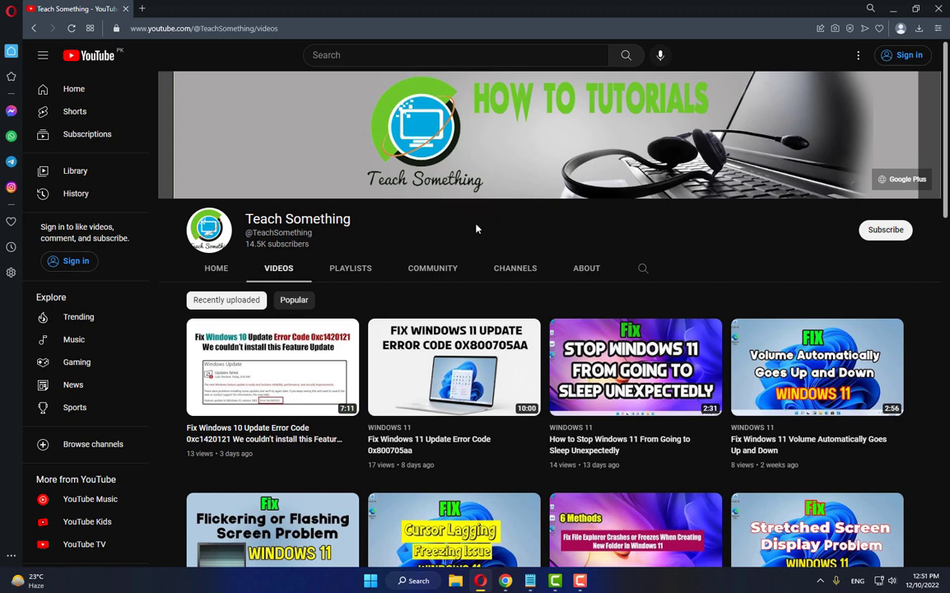
- Search Google in a new tab for "how to reset windows update components in windows" and open the answers.microsoft.com result
click(141, 8)
click(228, 165)
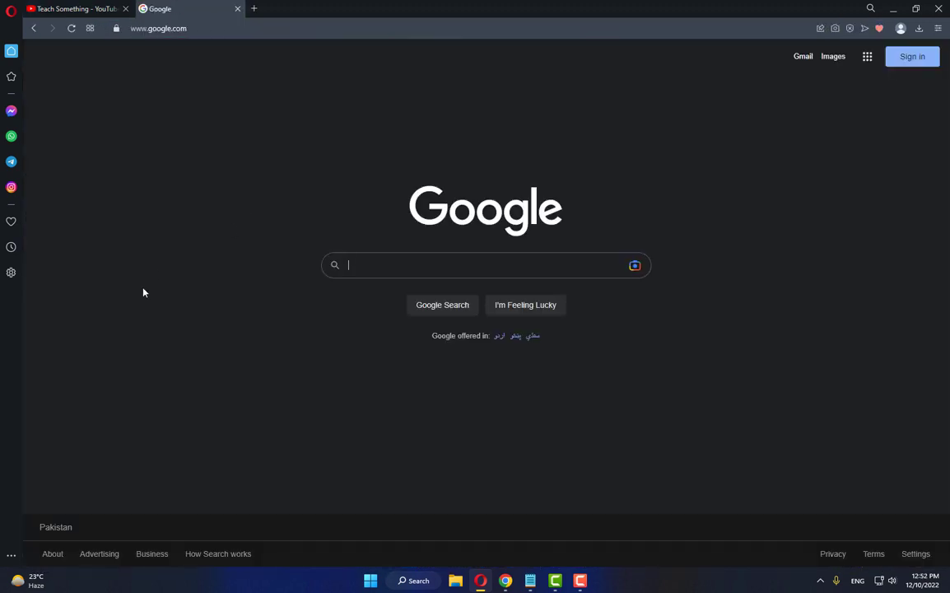
text(How )
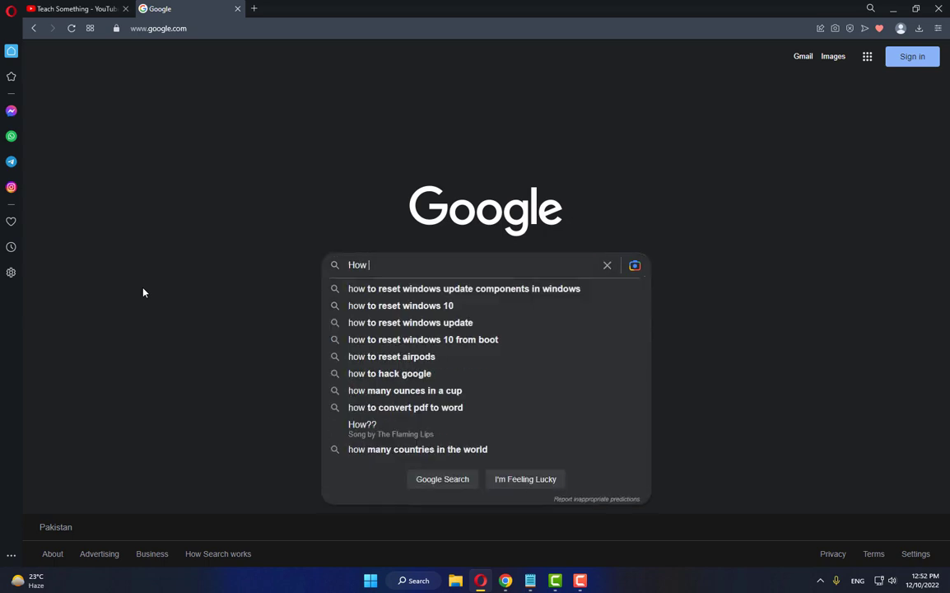
text(to R)
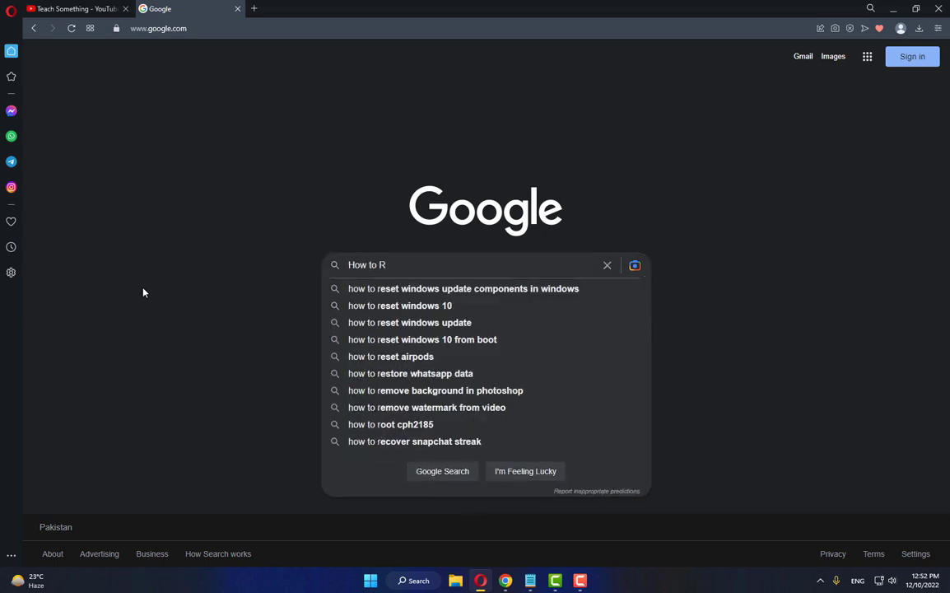
key(Down)
click(451, 288)
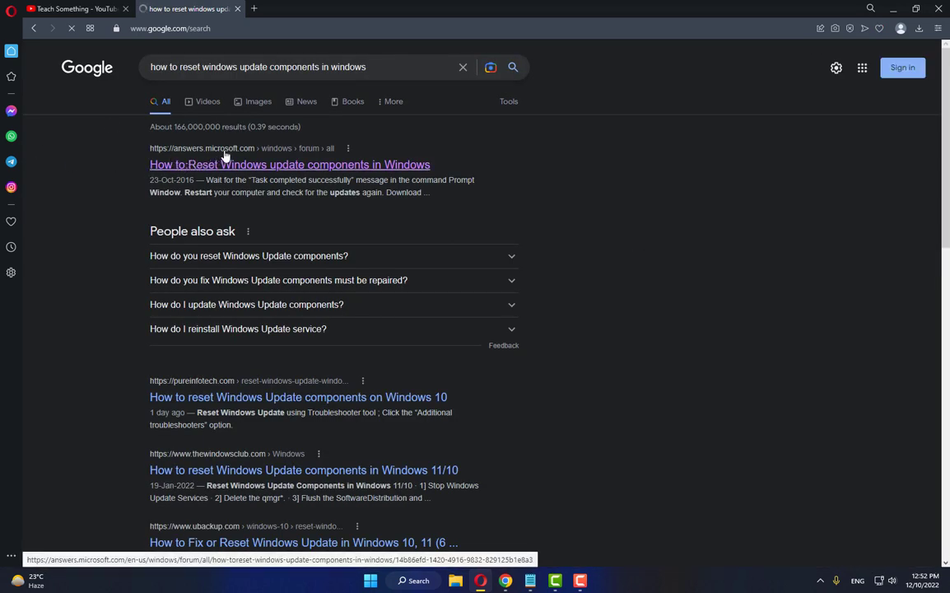
click(346, 166)
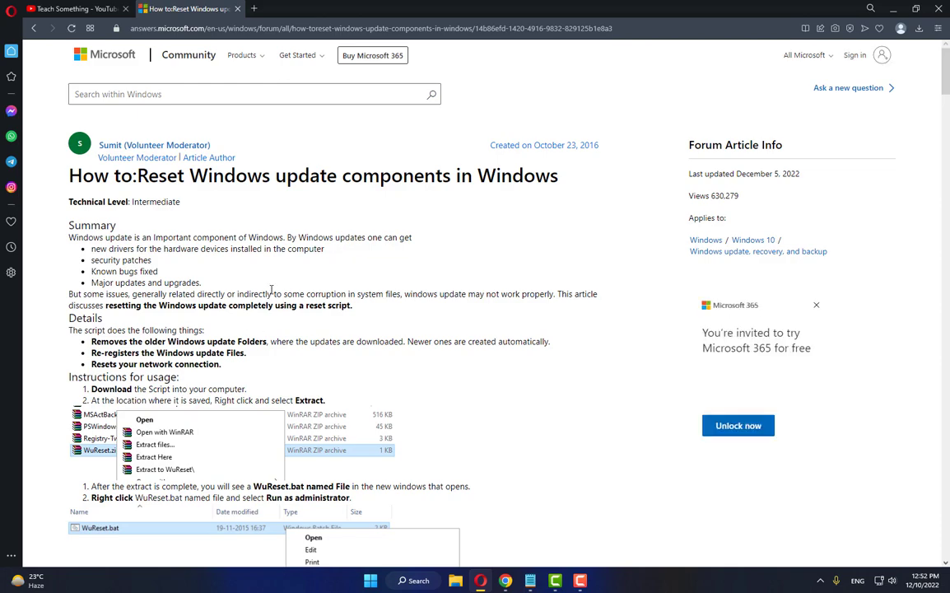
scroll(255, 287, down, 8)
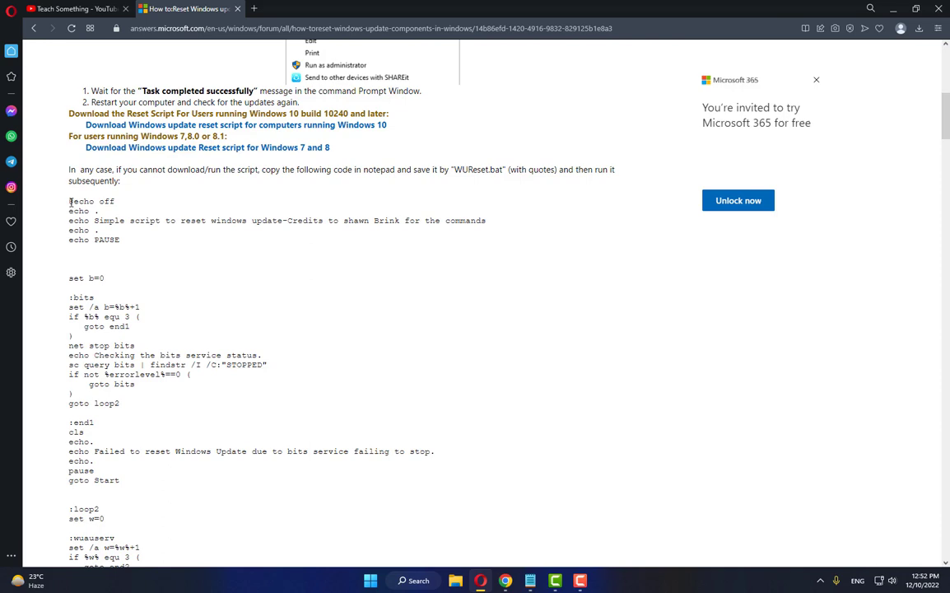
drag(70, 202, 539, 385)
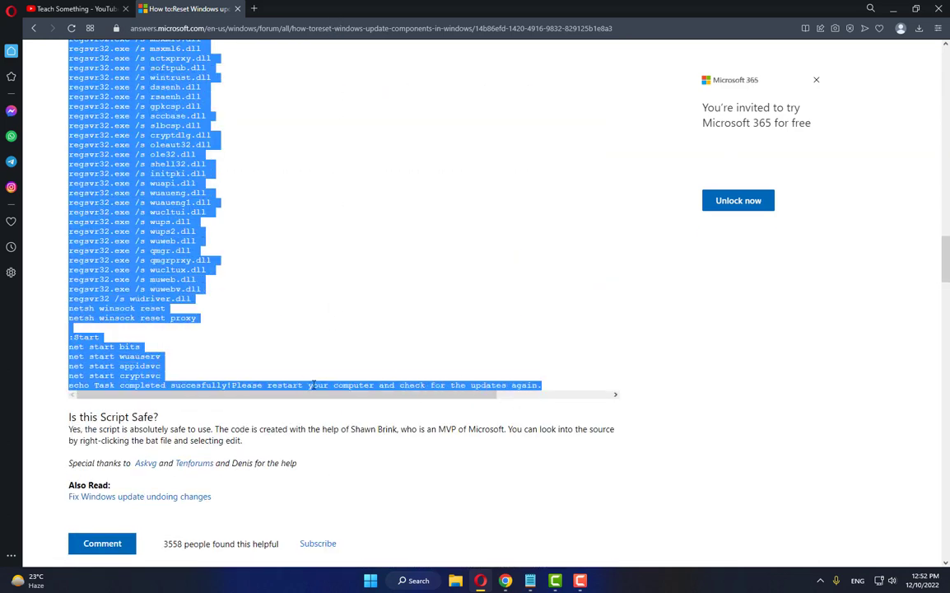
right_click(169, 291)
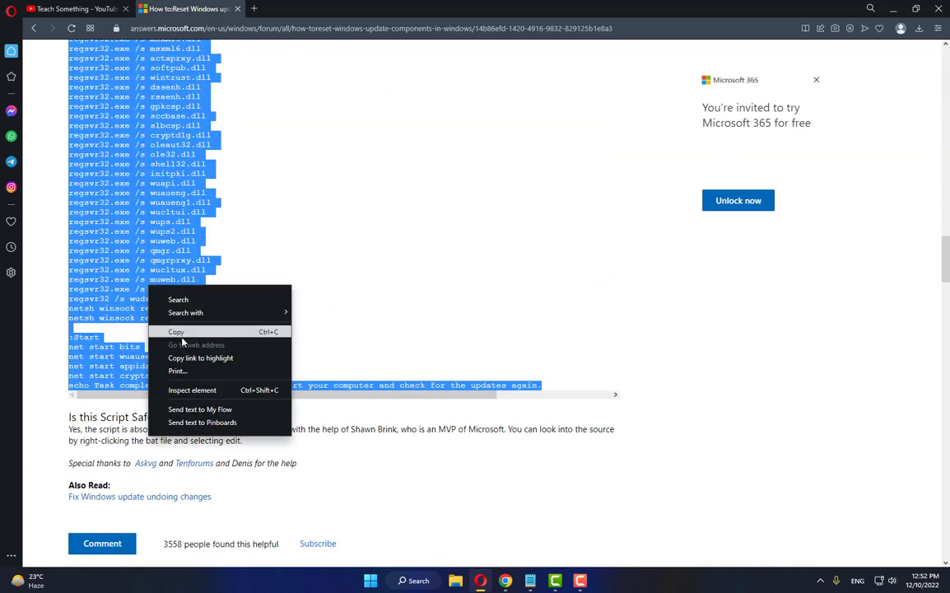
click(182, 331)
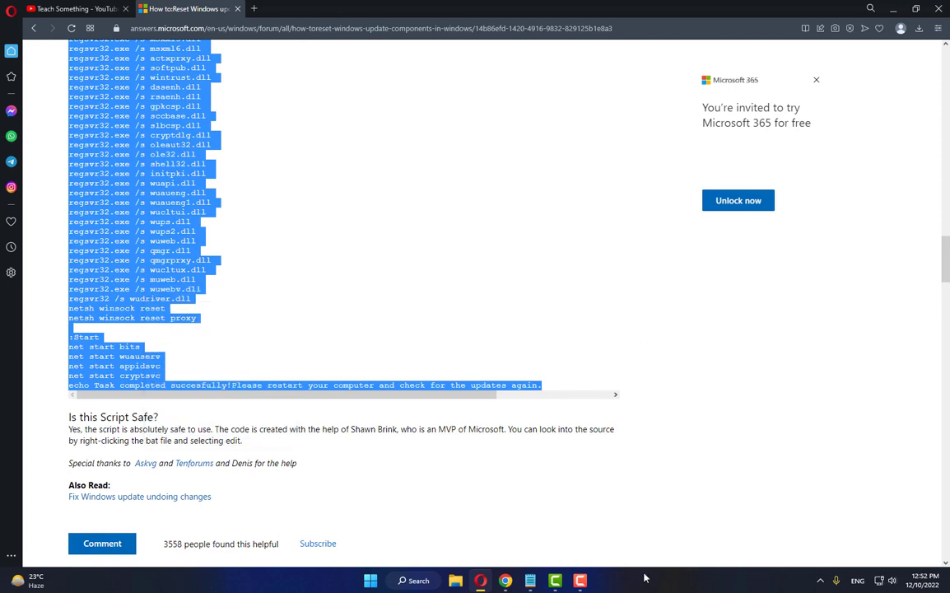
- Open Notepad and paste the copied reset script into the blank document
click(415, 577)
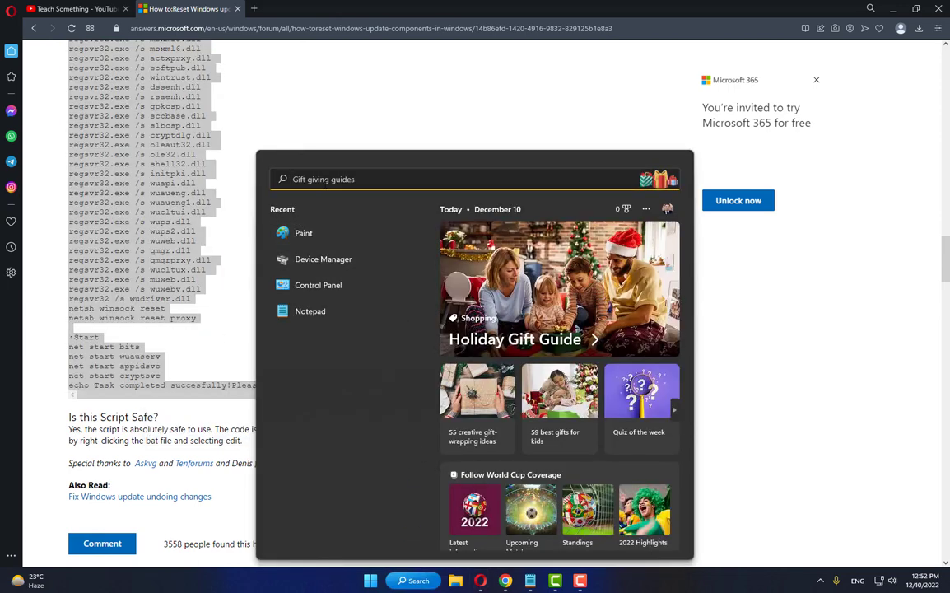
text(notepad)
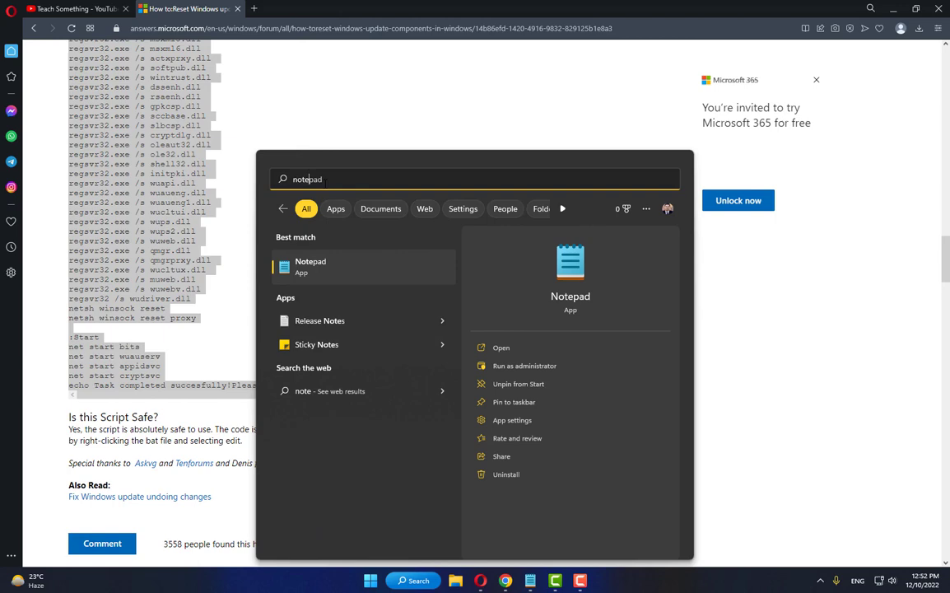
click(332, 268)
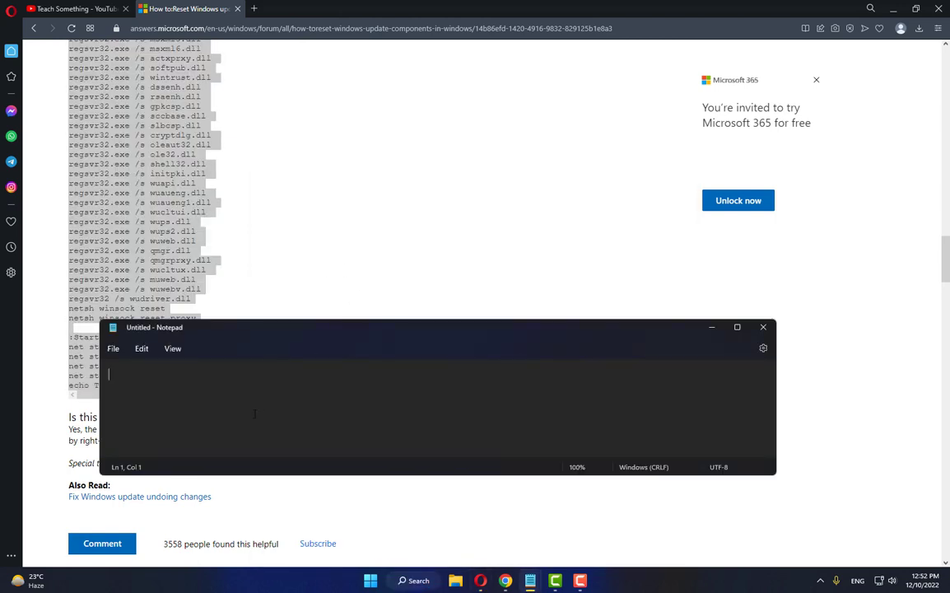
right_click(215, 402)
click(221, 248)
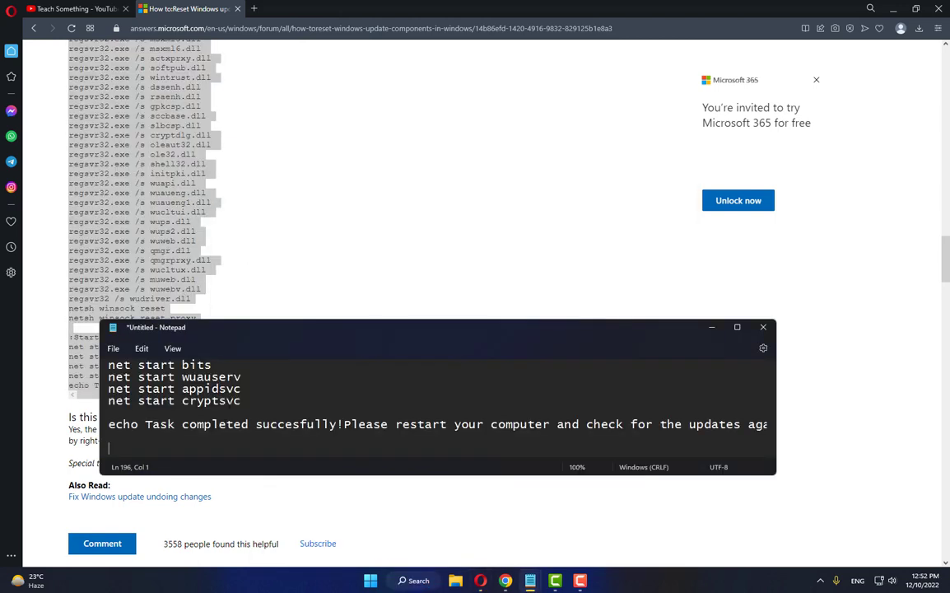
- Start saving the script as a new file on the Desktop with the file type All files
click(110, 352)
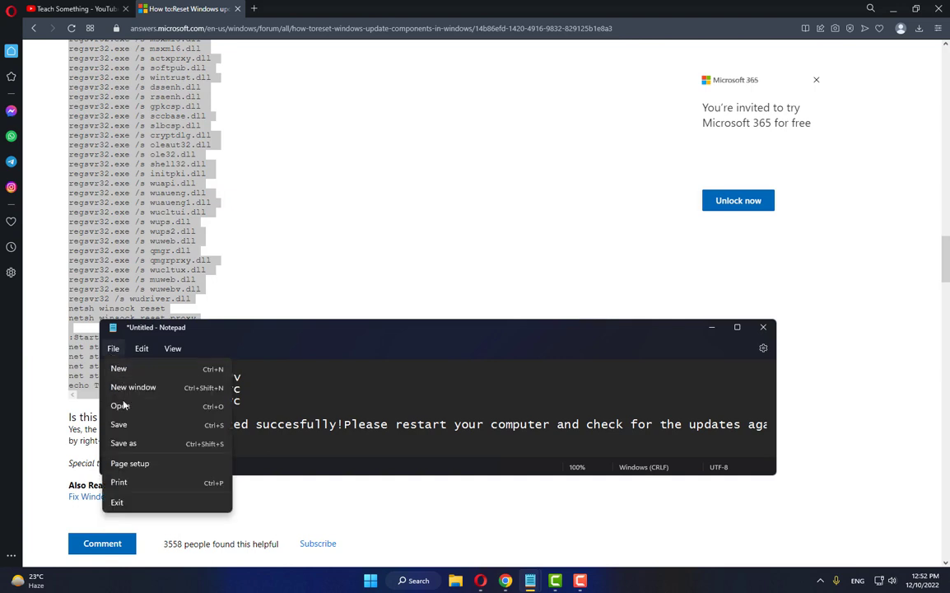
click(124, 443)
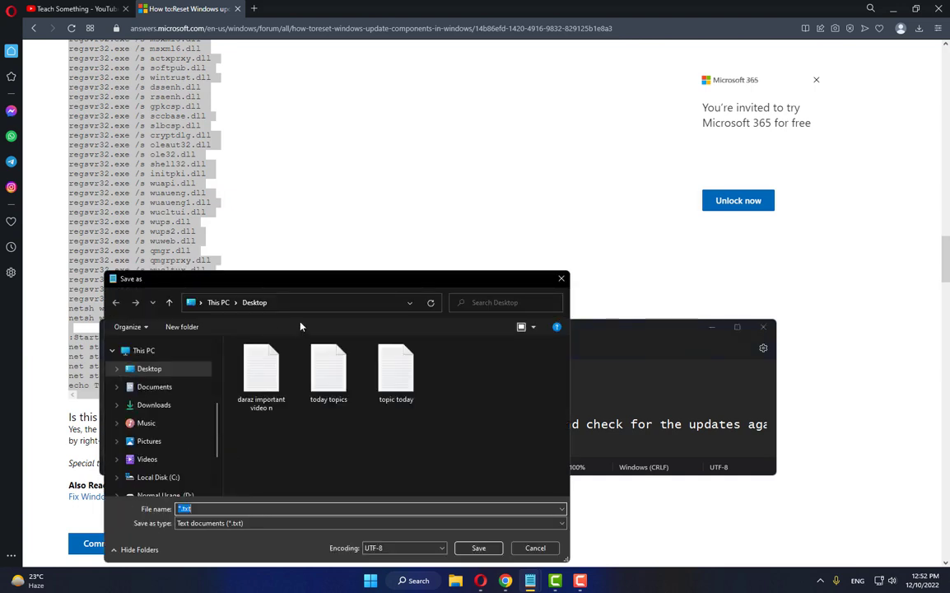
drag(311, 279, 329, 222)
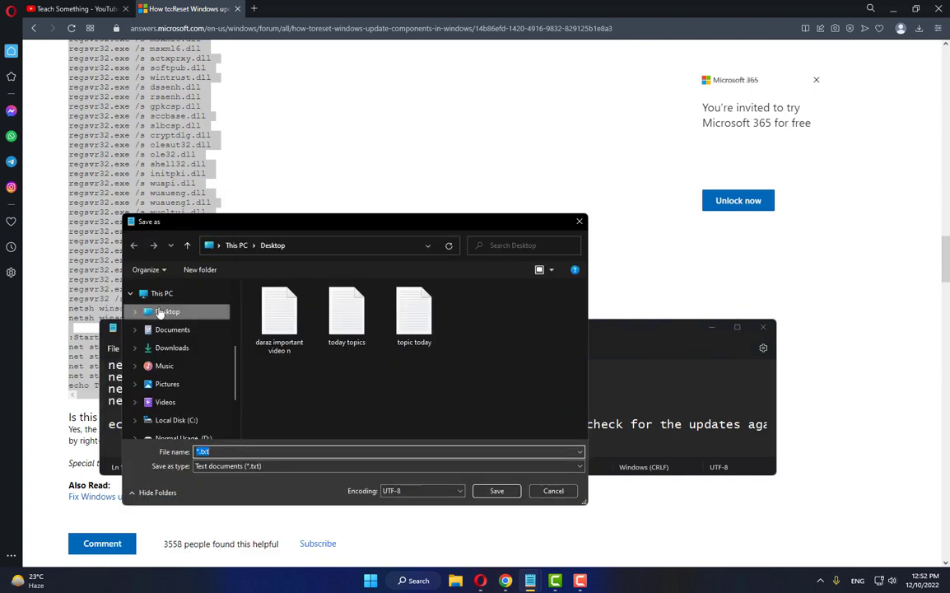
click(162, 313)
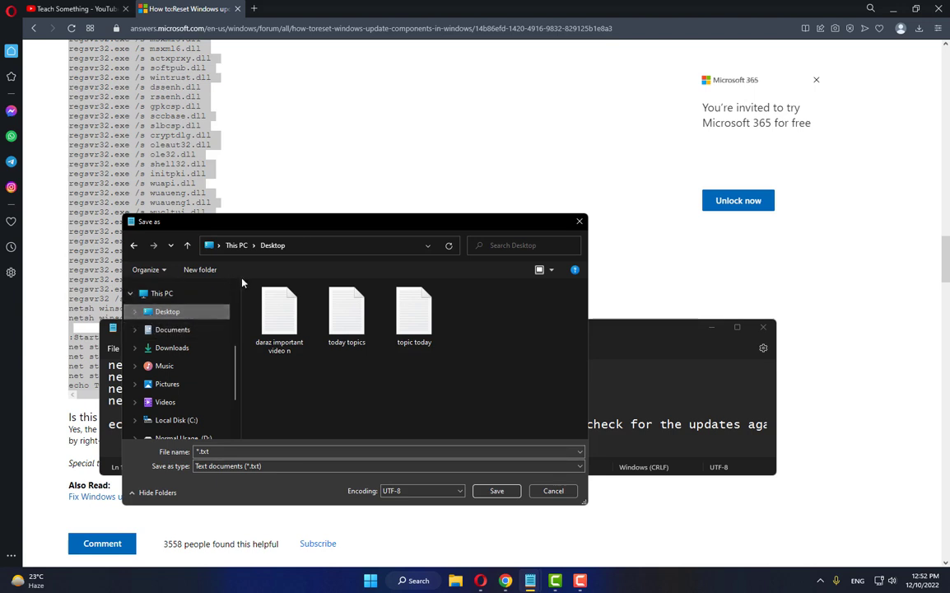
click(197, 467)
click(210, 490)
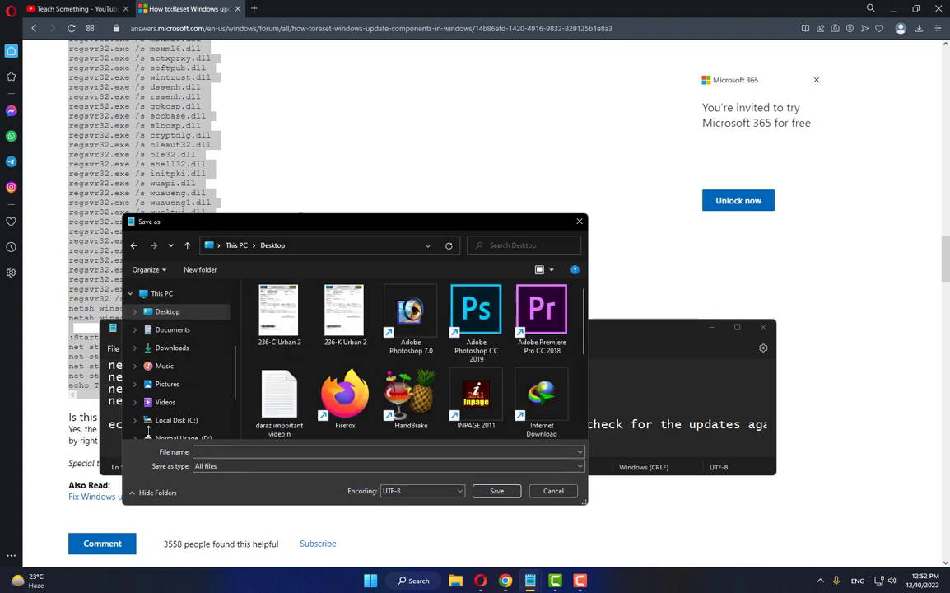
- Name the file windowsupdate.bat, save it, and close Notepad
click(224, 452)
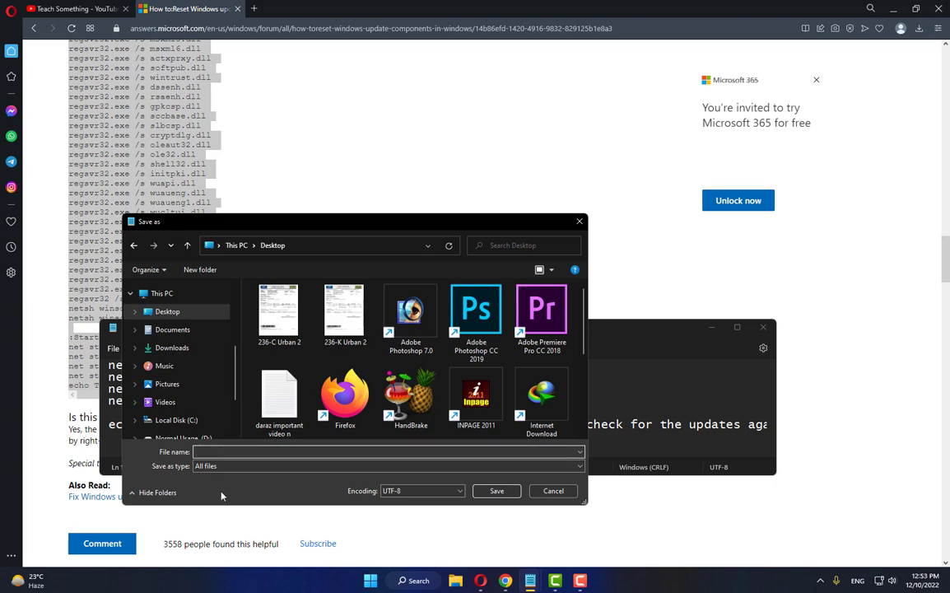
text(windowsupdate.bat)
double_click(274, 451)
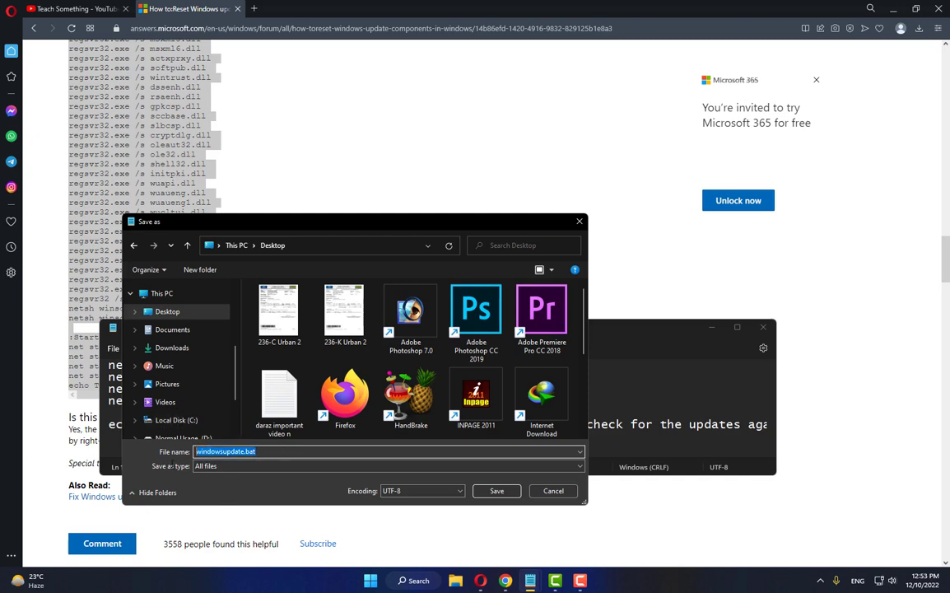
click(248, 451)
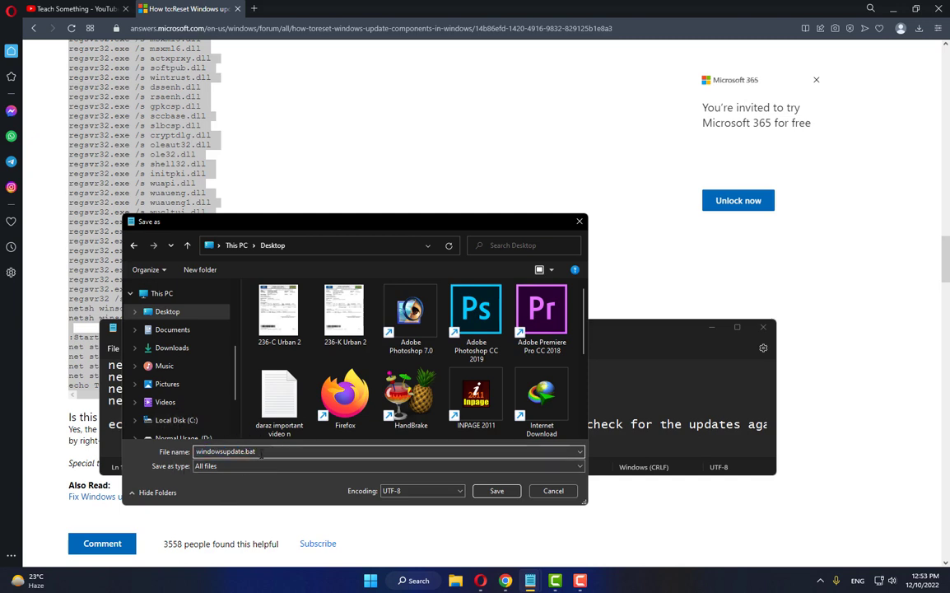
click(496, 490)
click(763, 327)
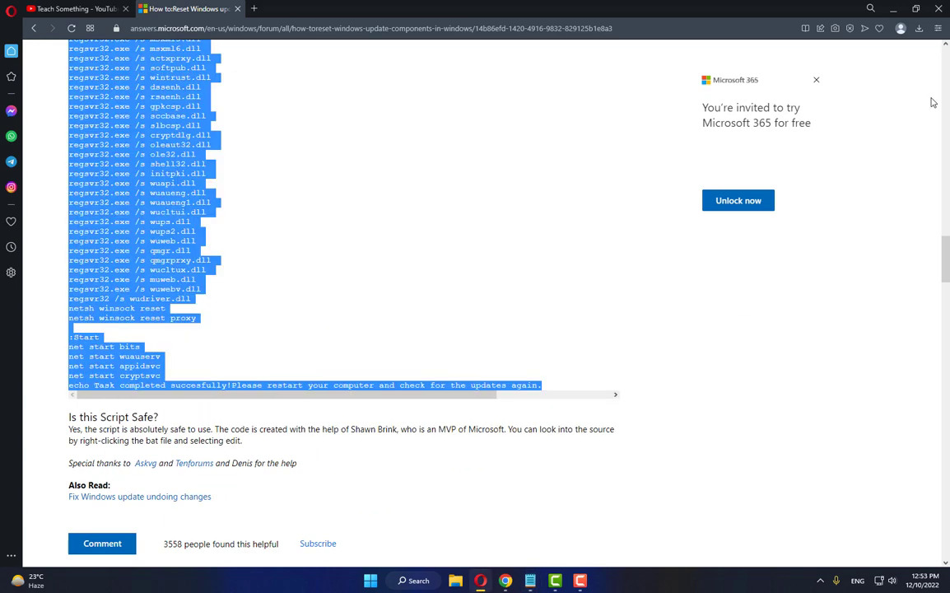
- Minimize the browser and run the windowsupdate batch file on the desktop as administrator
click(893, 10)
drag(192, 34, 120, 4)
right_click(154, 24)
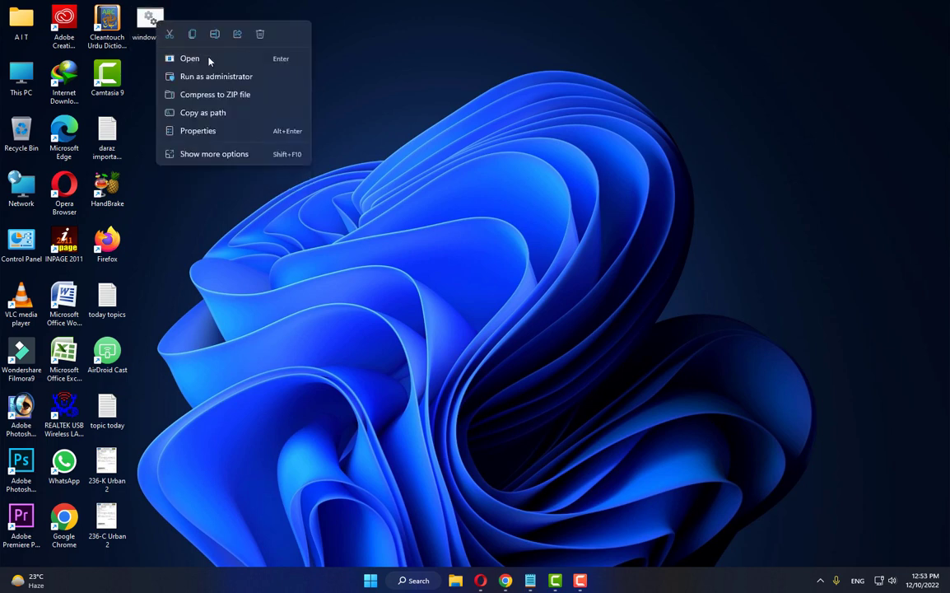
click(182, 75)
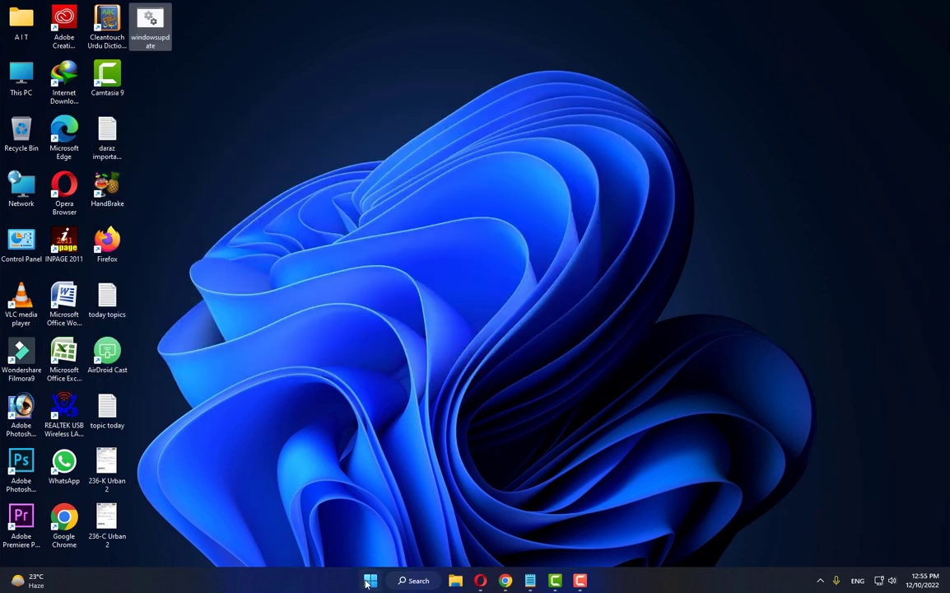
- Look at the Restart option among the computer's power choices without restarting
click(370, 580)
click(615, 541)
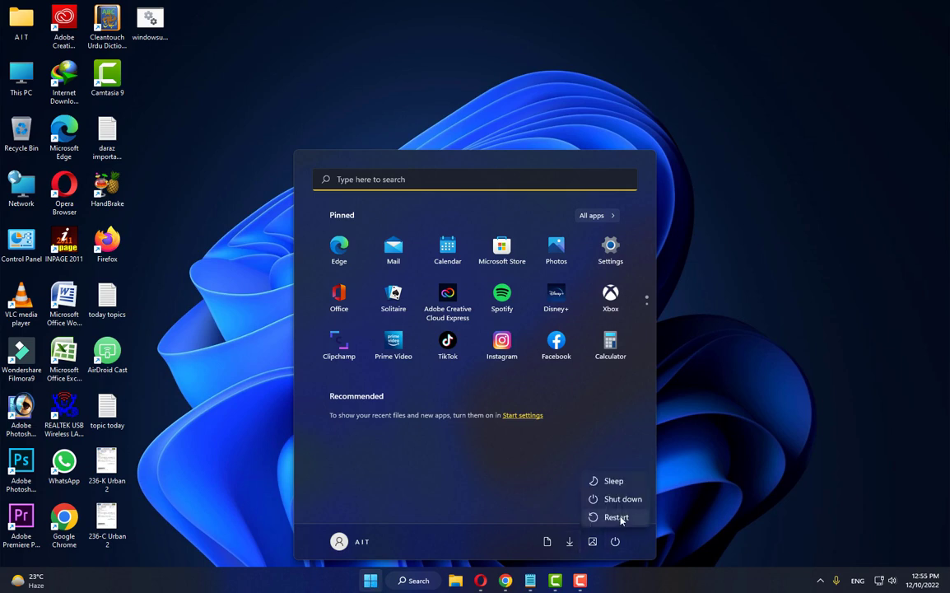
click(706, 491)
click(706, 490)
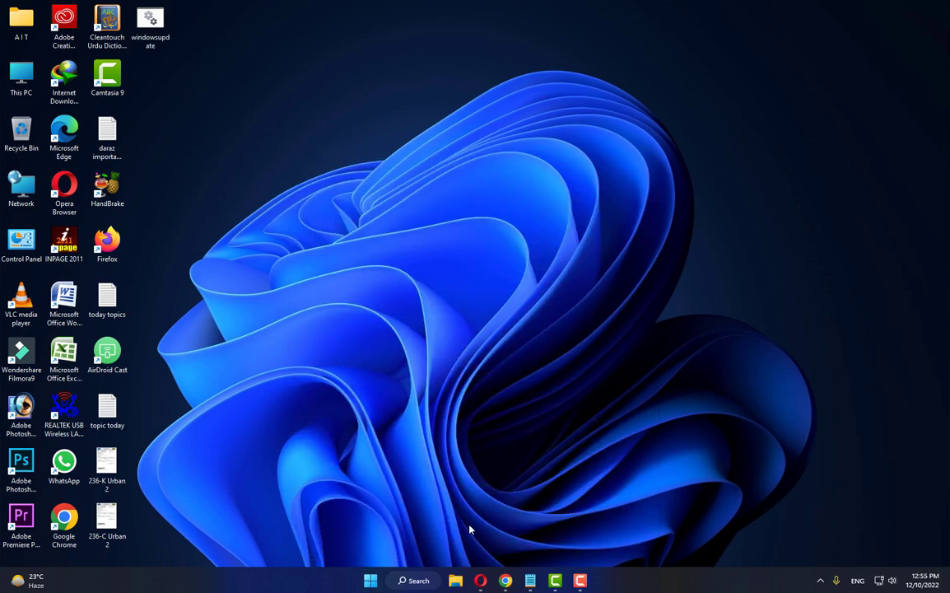
- Switch to the Opera browser, open Google in a new tab, and search for "windows 11 download"
click(480, 581)
click(239, 9)
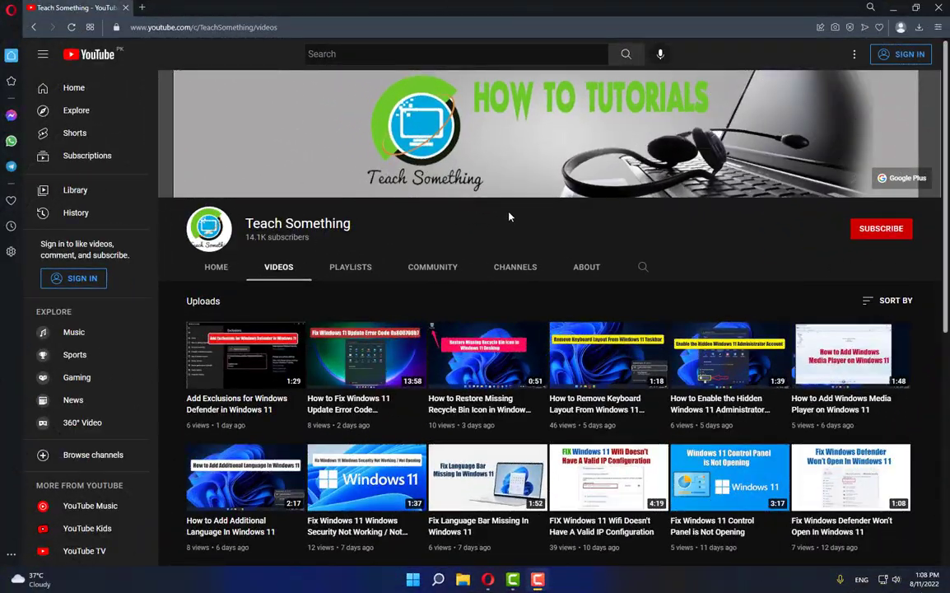
click(141, 8)
click(270, 183)
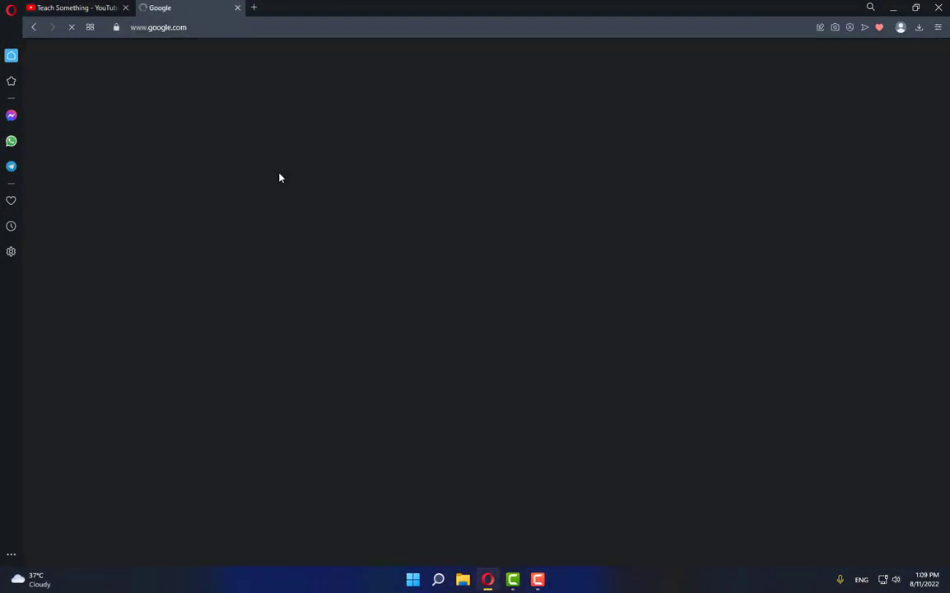
text(win)
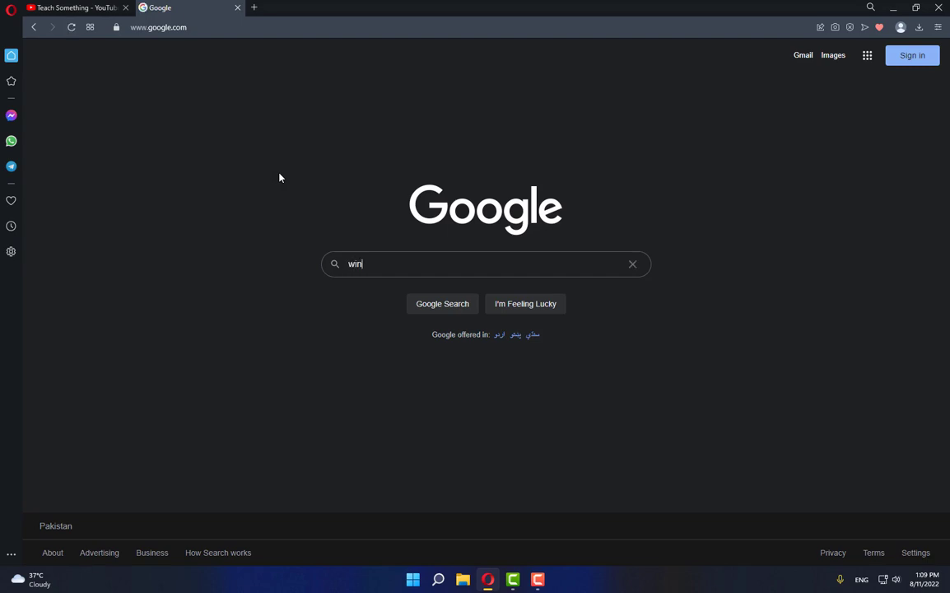
text(dows 11 download)
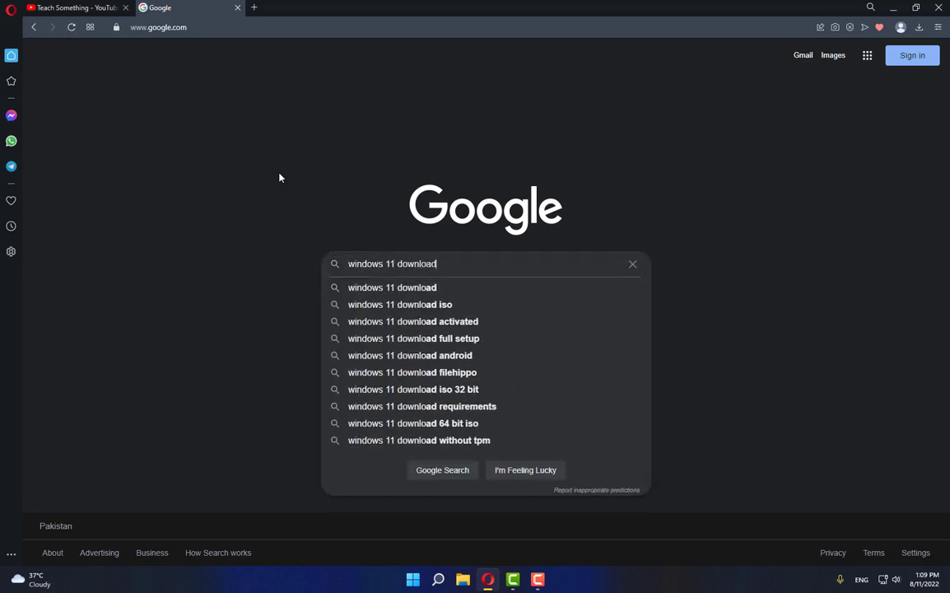
key(Return)
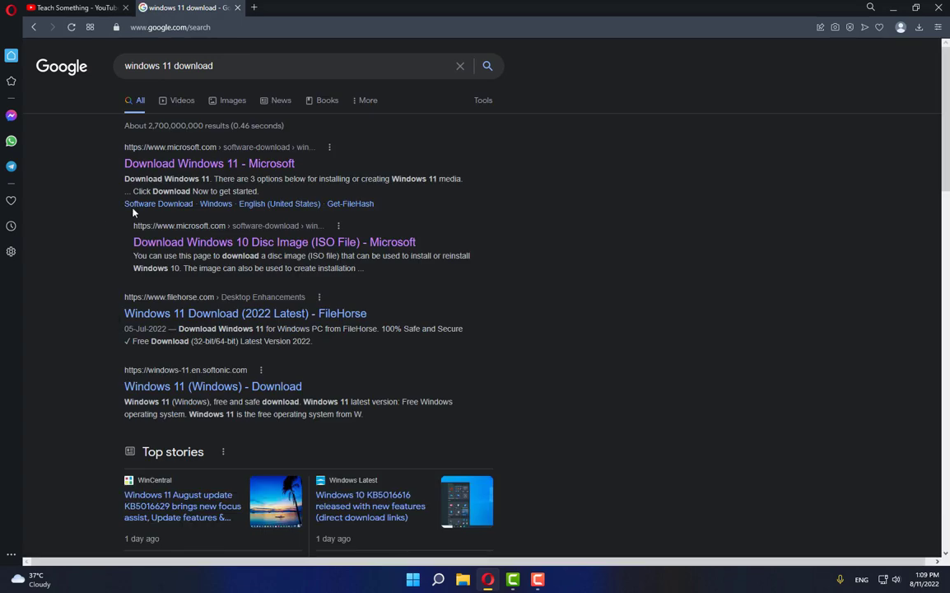
- Open Microsoft's Download Windows 11 page and save MediaCreationToolW11 from the Create Windows 11 Installation Media section to the Downloads folder
click(205, 168)
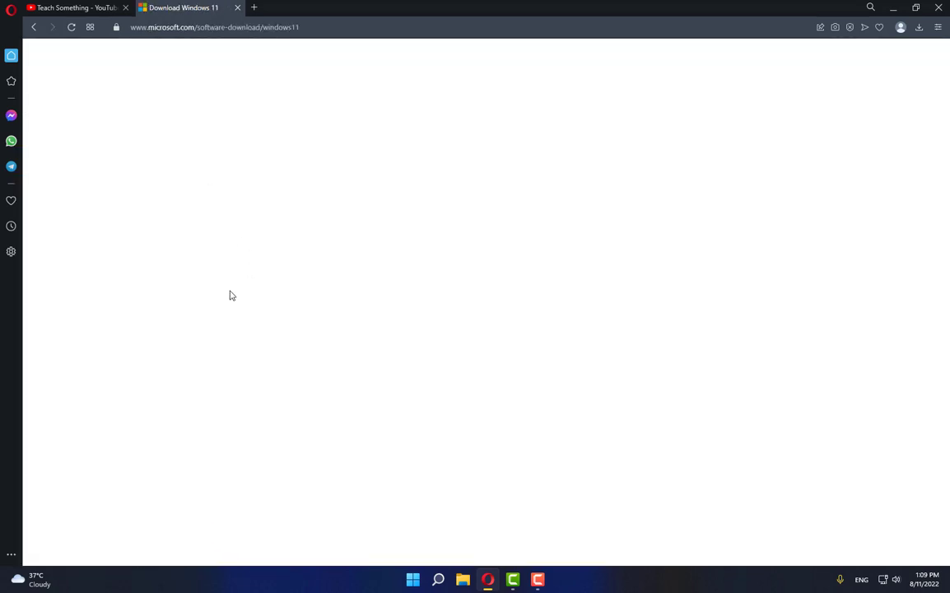
scroll(327, 308, down, 3)
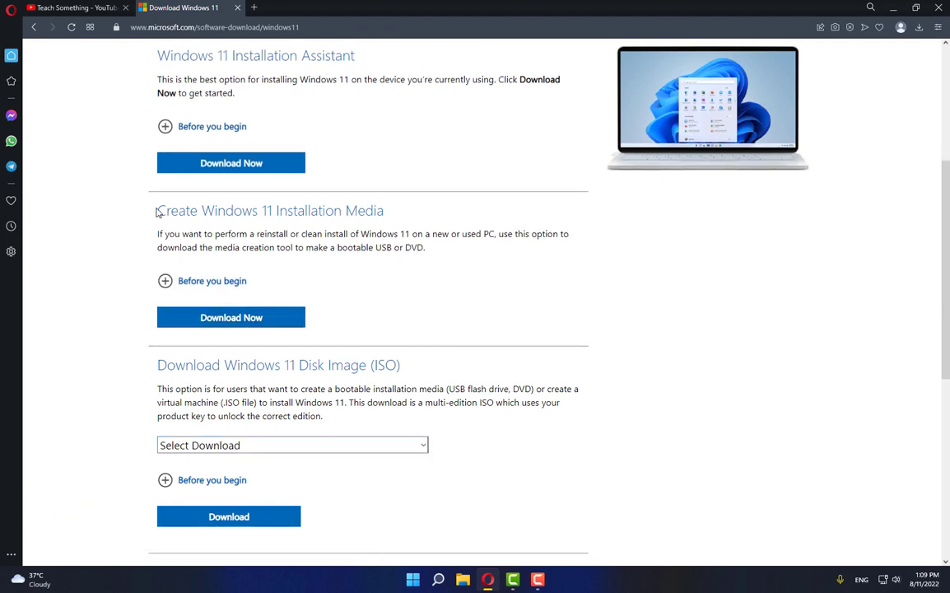
drag(156, 211, 402, 210)
click(335, 211)
click(257, 321)
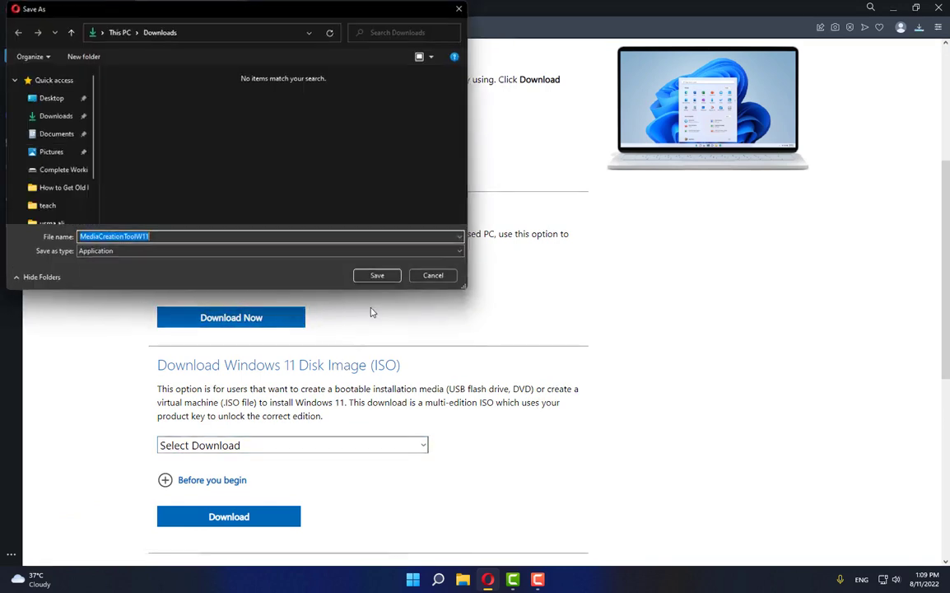
click(377, 276)
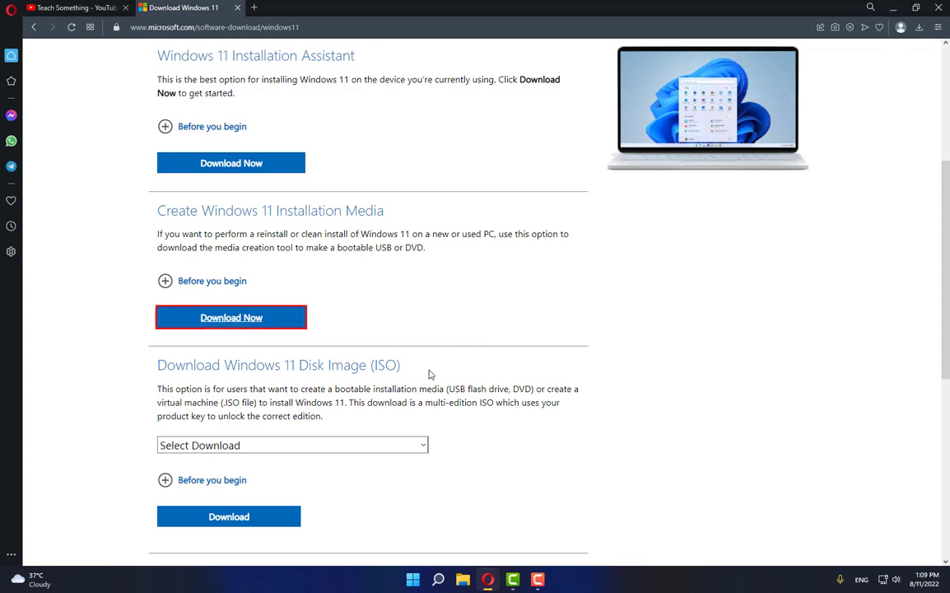
- Proceed through the media creation tool's initial pages, choosing English (United States) as the language and Windows 11 as the edition
key(super+d)
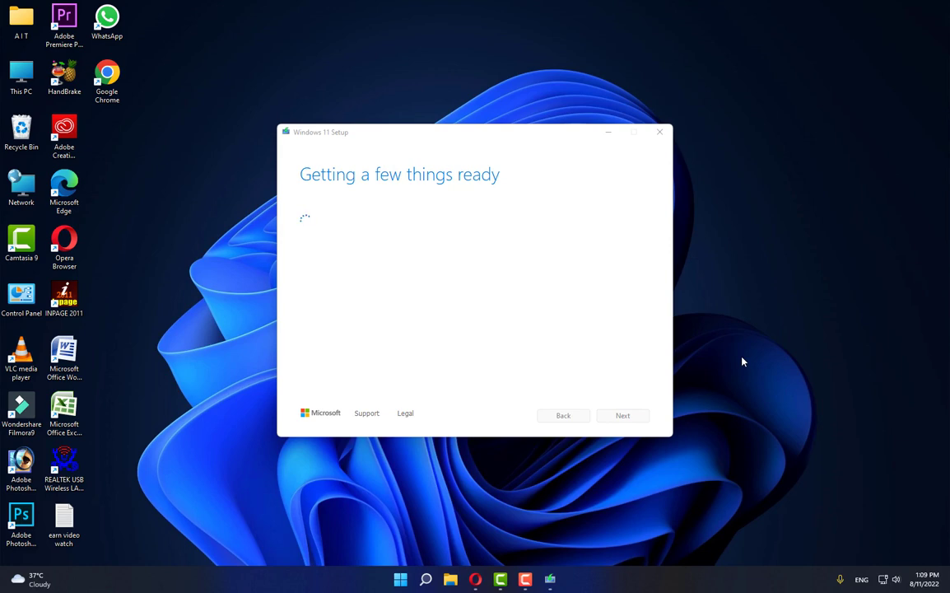
click(622, 415)
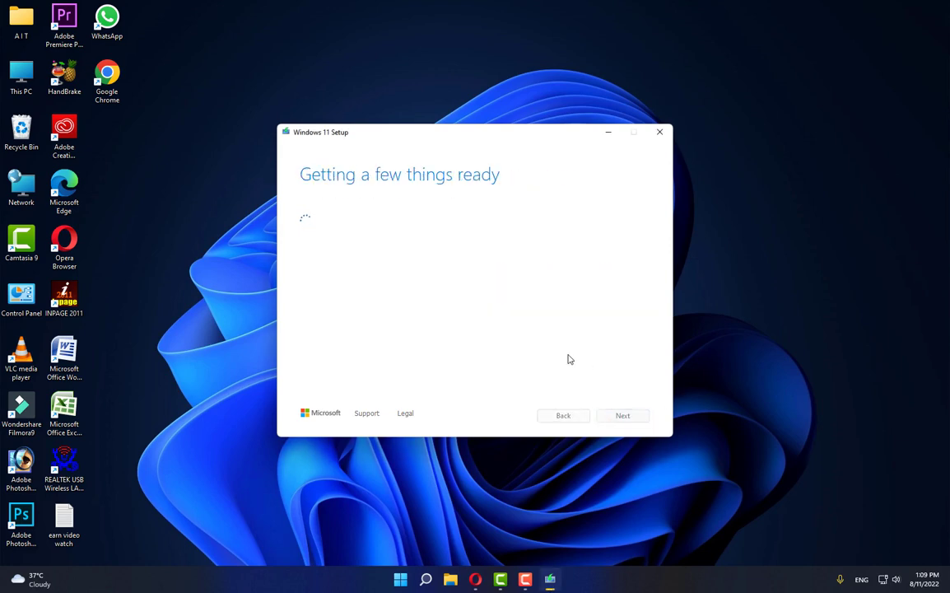
click(303, 313)
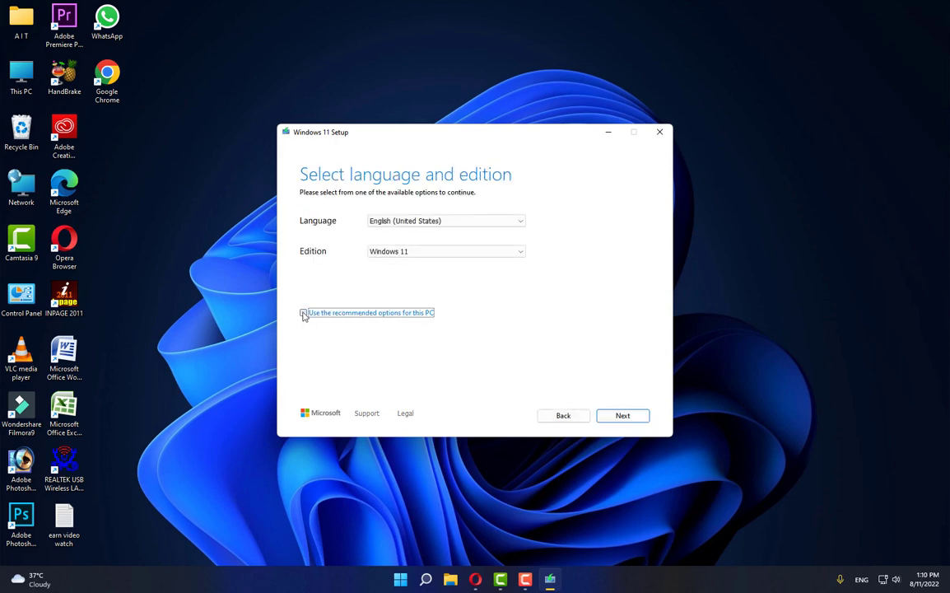
click(302, 313)
click(624, 415)
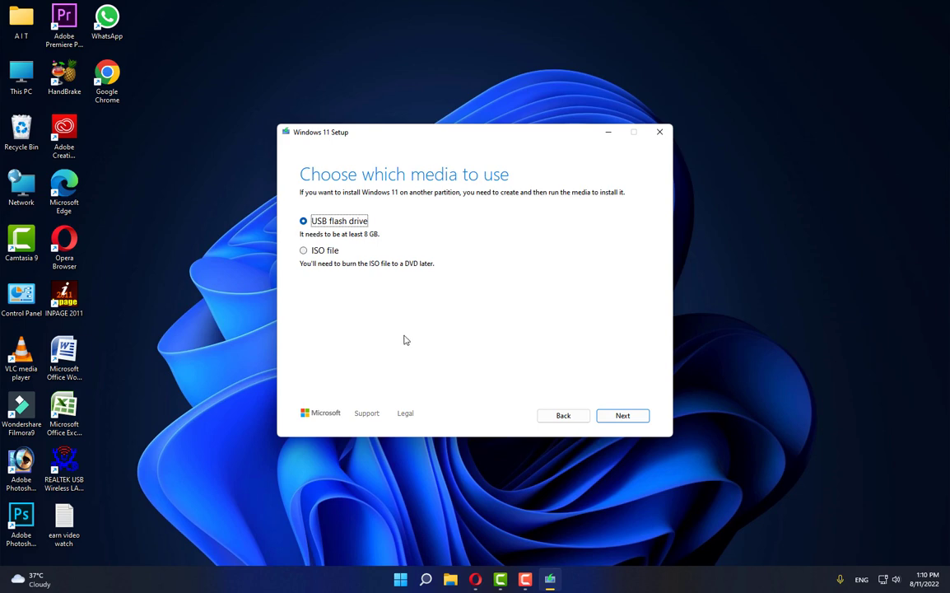
- Choose ISO file as the media, save it as "Windows 11 new" in Downloads, and finish the media creation setup
click(303, 251)
click(602, 414)
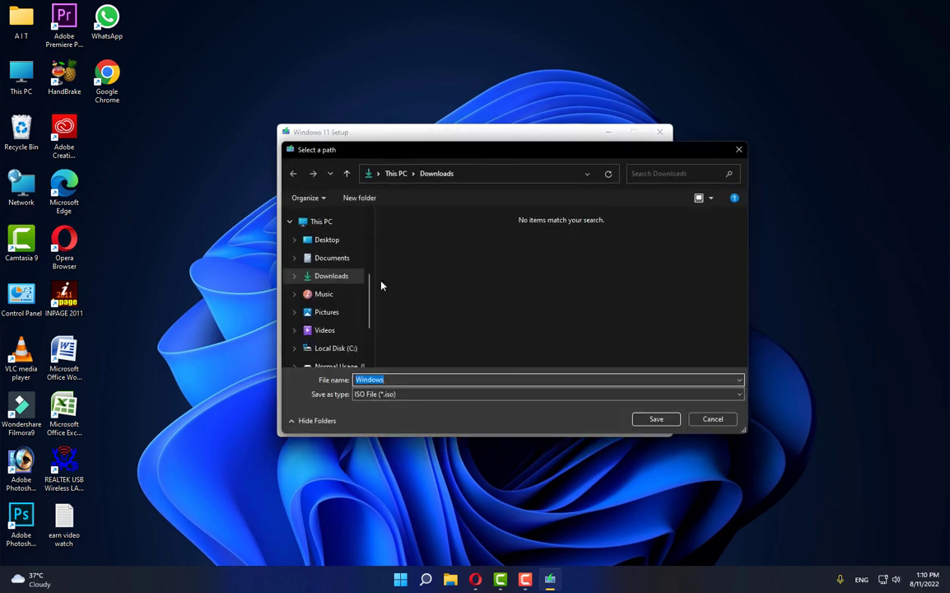
click(404, 378)
text(11 version)
click(638, 419)
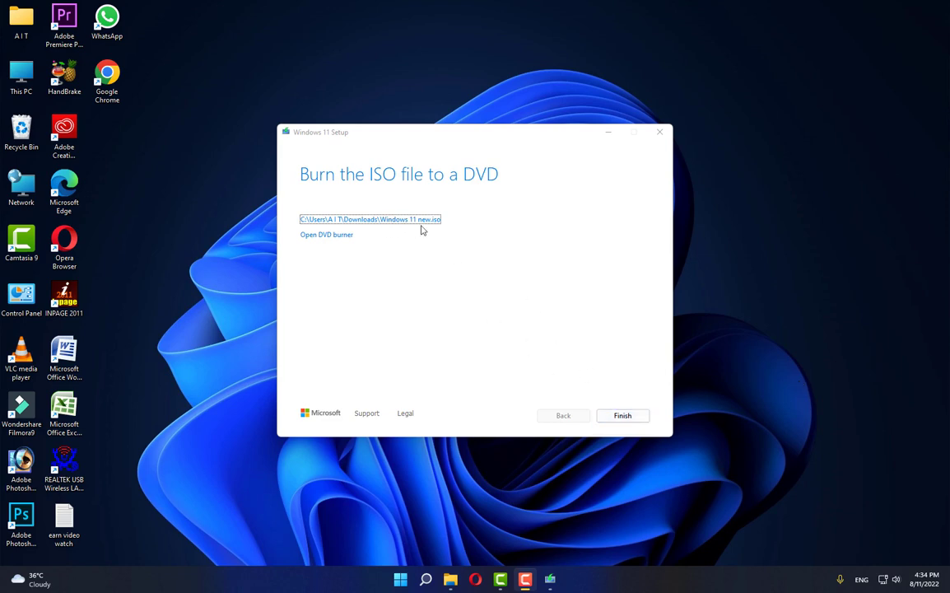
click(622, 415)
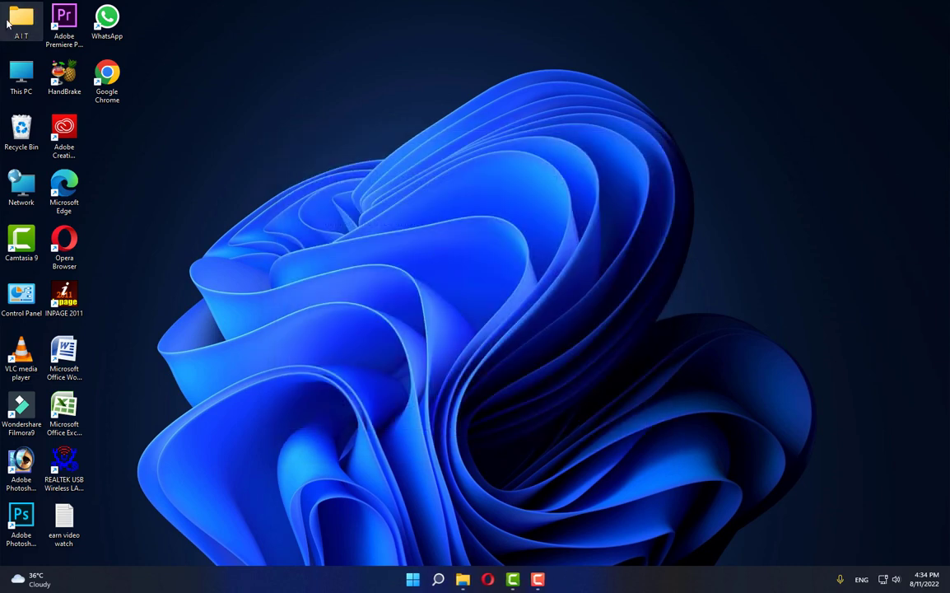
- Go to the Downloads folder through the user folder on the desktop and mount the Windows 11 new disc image
double_click(18, 23)
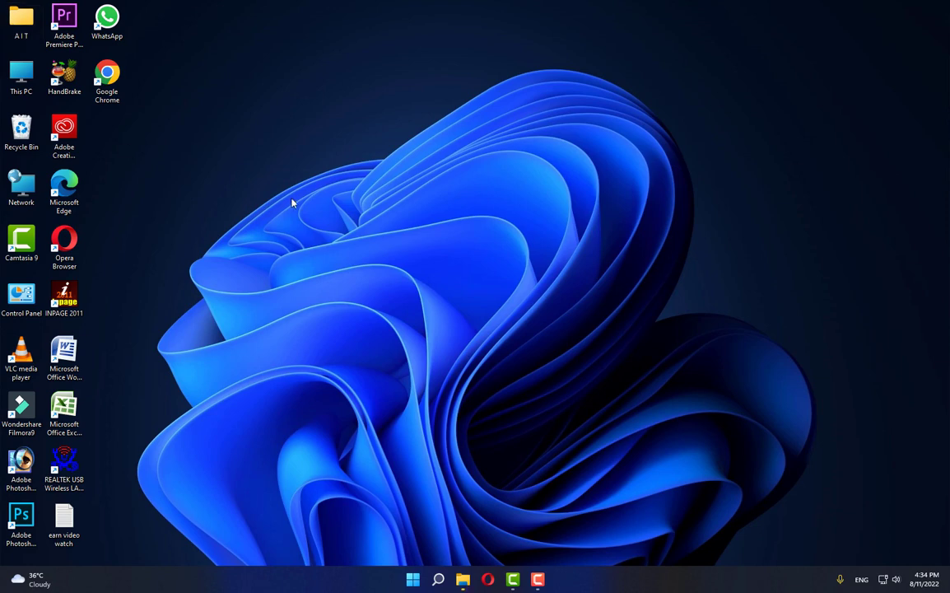
double_click(359, 99)
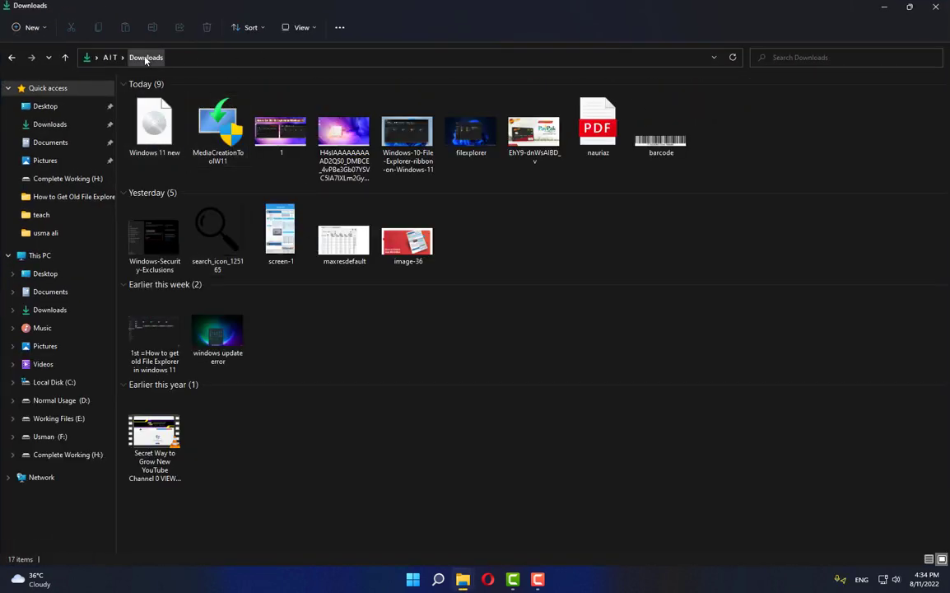
double_click(153, 123)
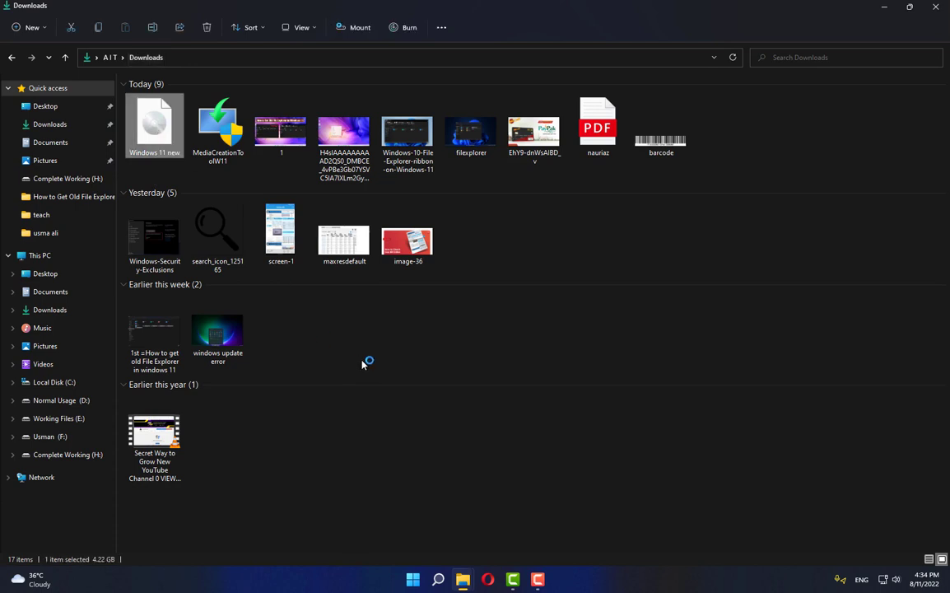
- Run setup from the mounted ESD-ISO drive, continue past the Install Windows 11 page, and close Setup at the system requirements page
click(141, 223)
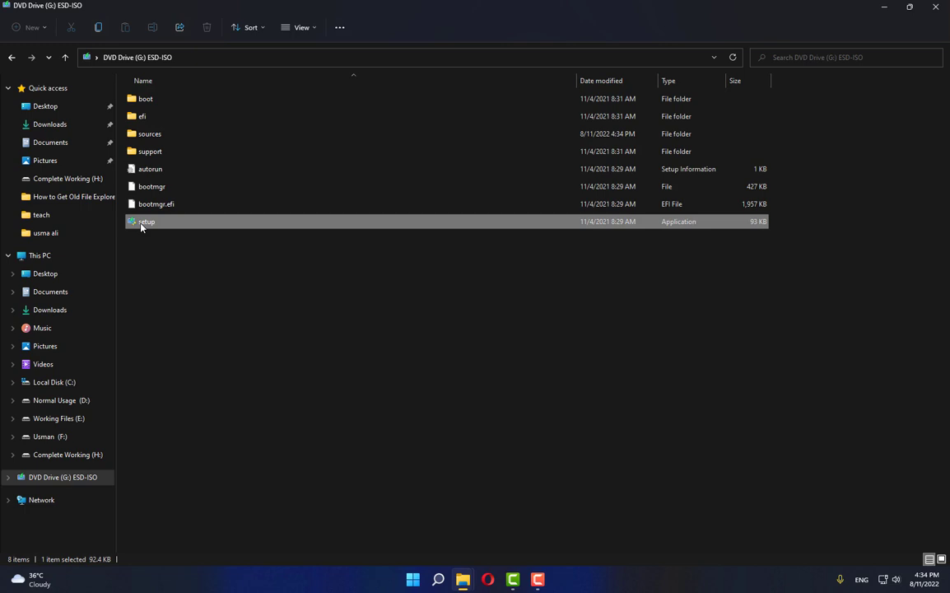
double_click(141, 227)
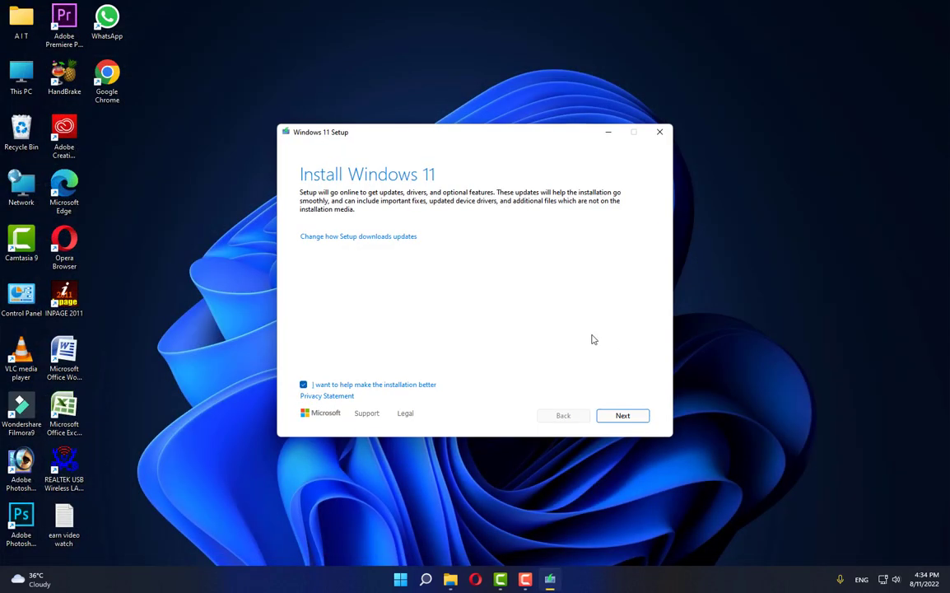
click(624, 416)
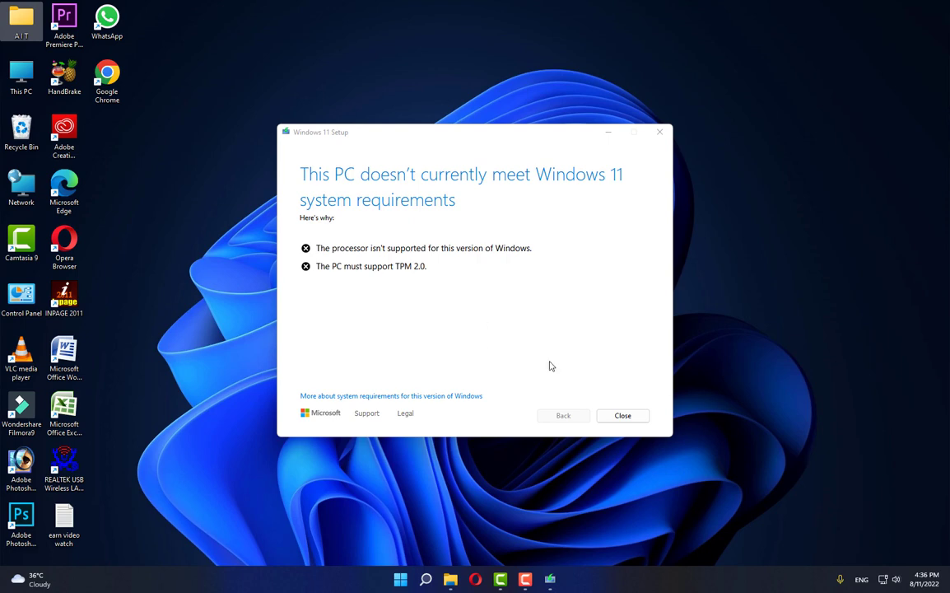
click(603, 414)
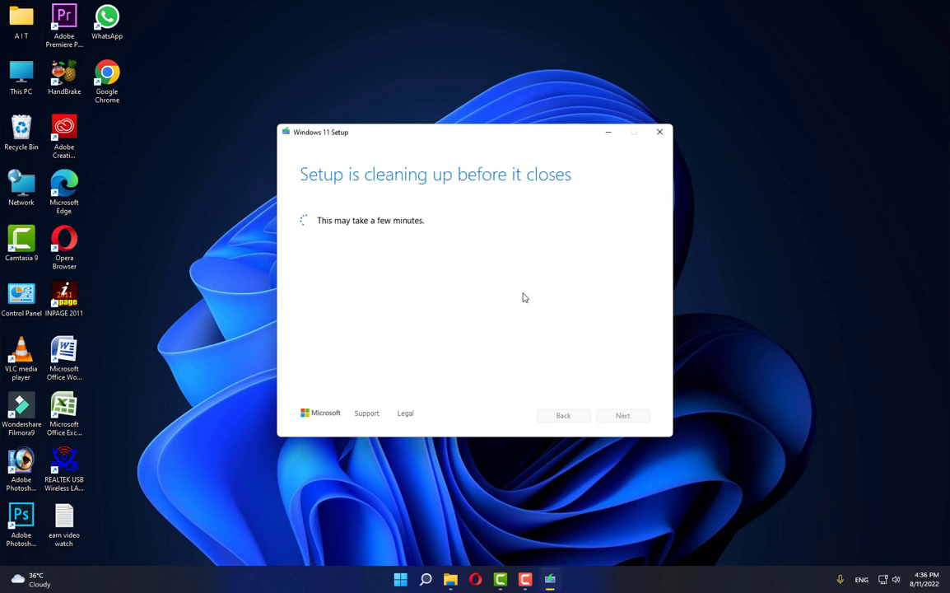